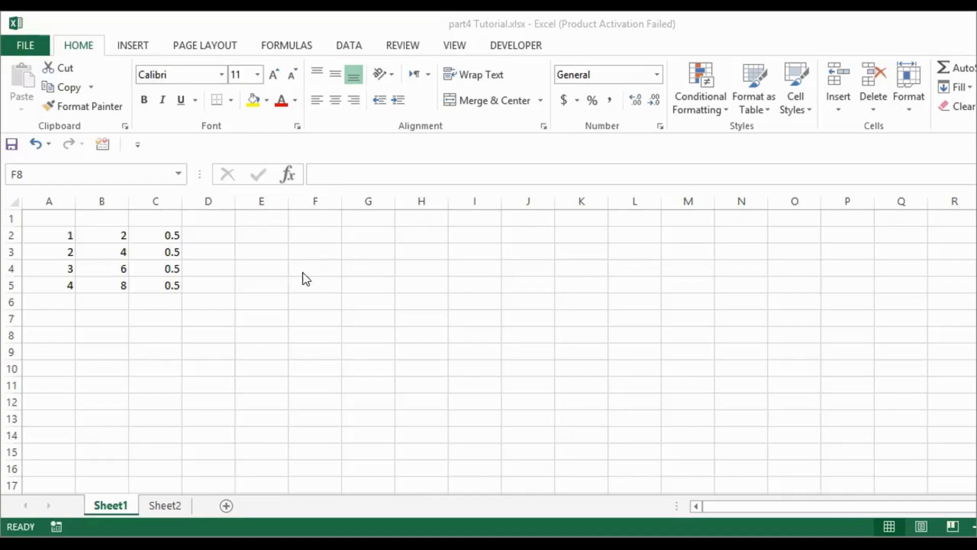
Inspect the division formulas in column C by opening C2's formula
{"action": "left_click", "coordinate": [149, 261]}
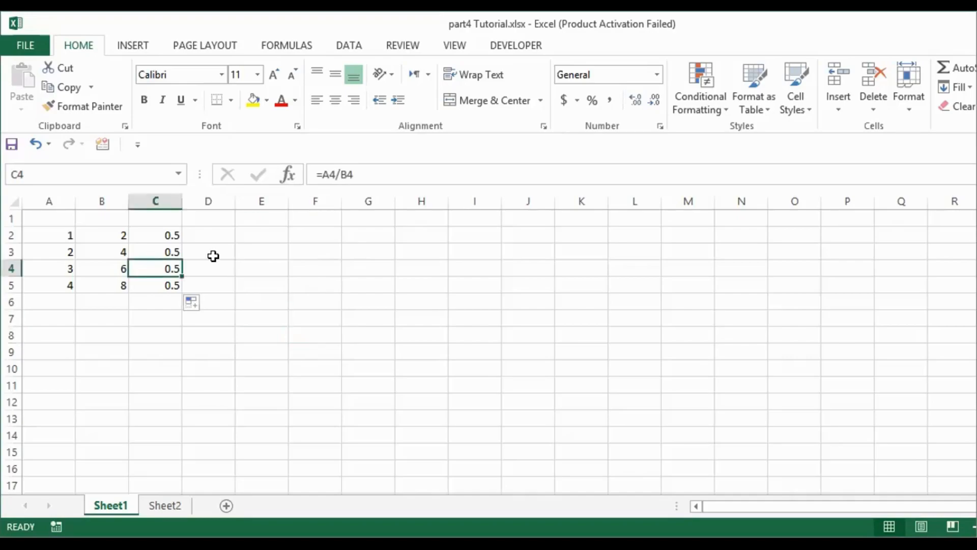
{"action": "left_click", "coordinate": [243, 269]}
{"action": "left_click", "coordinate": [237, 239]}
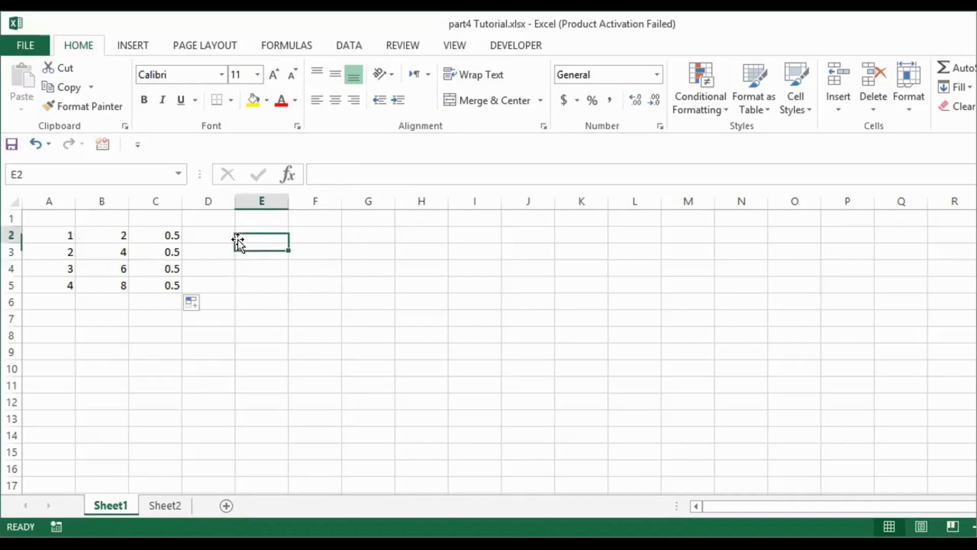
{"action": "left_click", "coordinate": [214, 333]}
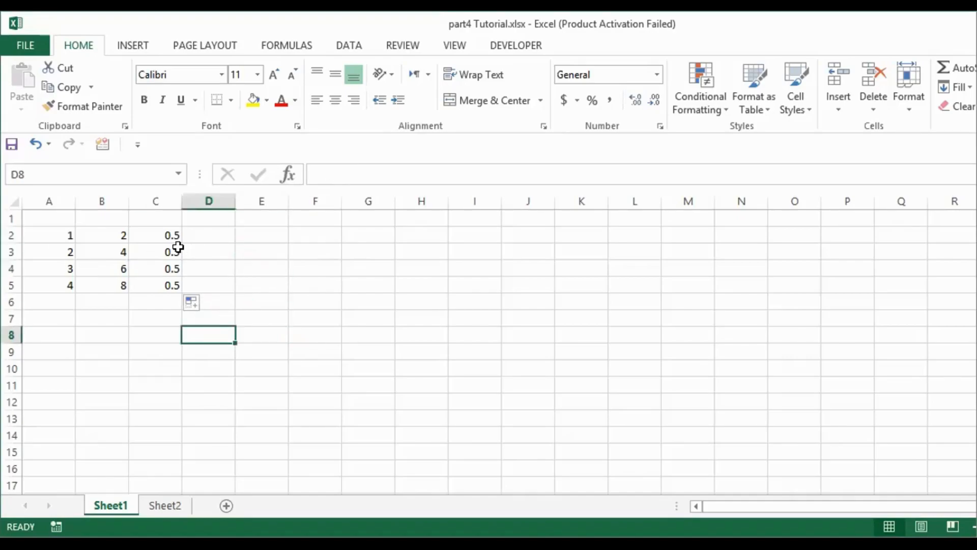
{"action": "left_click", "coordinate": [298, 257]}
{"action": "left_click", "coordinate": [219, 413]}
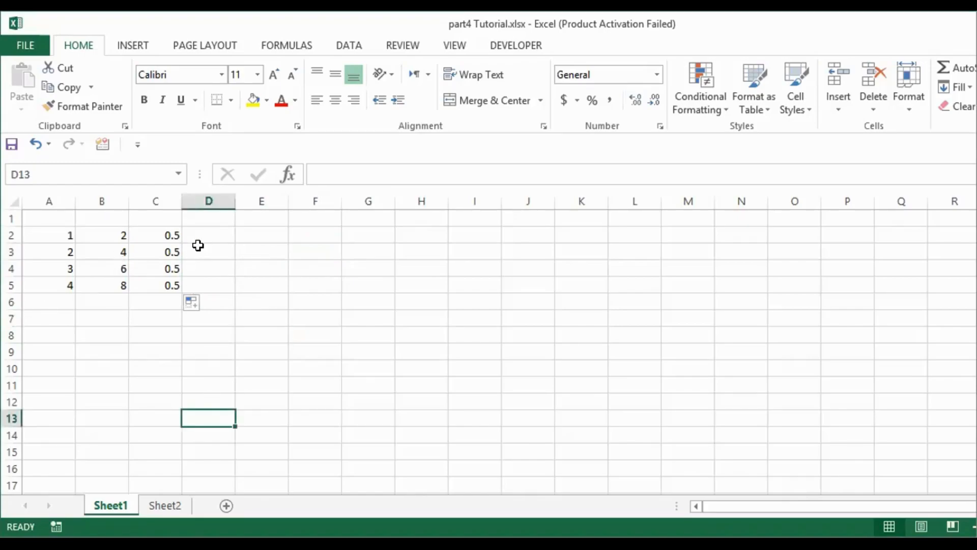
{"action": "double_click", "coordinate": [170, 235]}
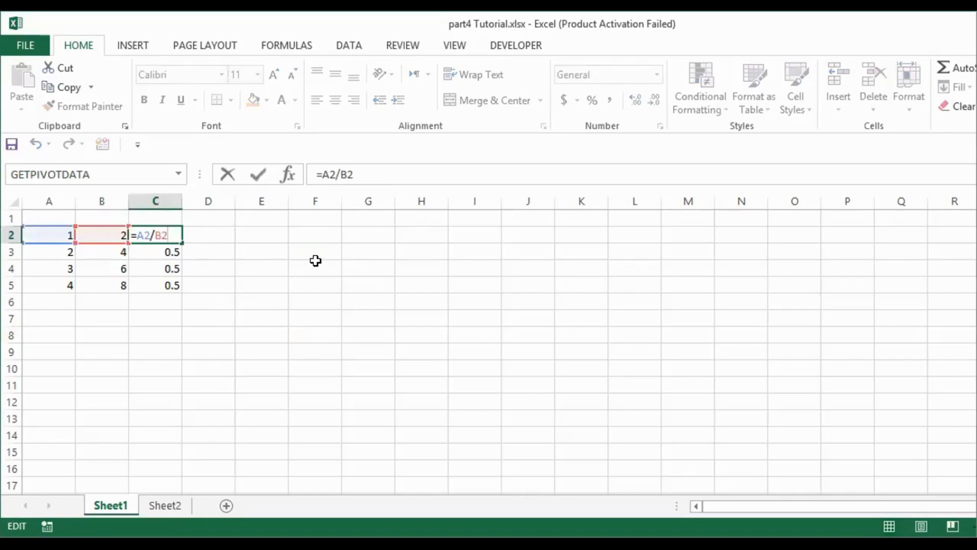
{"action": "key", "text": "Return"}
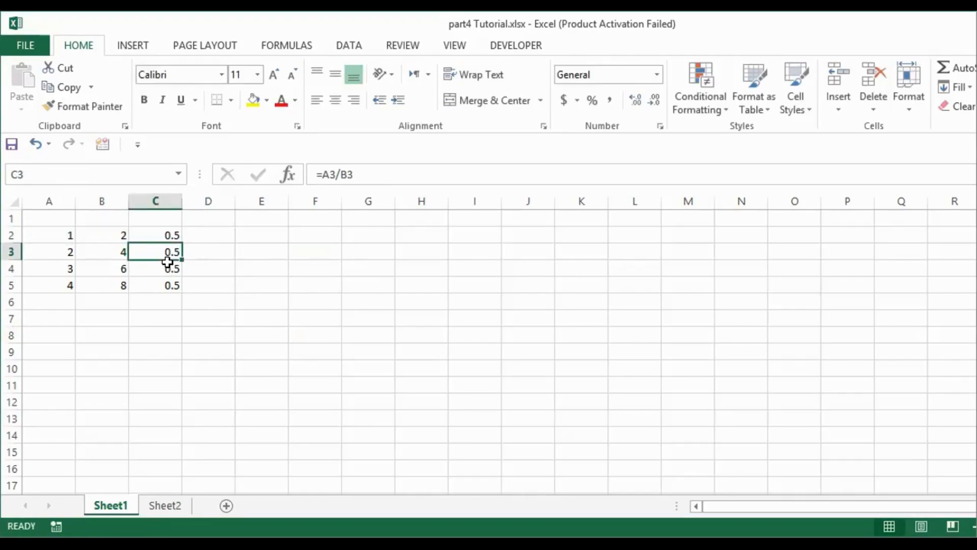
Select the values A2:A5 to review them
{"action": "left_click", "coordinate": [43, 335]}
{"action": "left_click", "coordinate": [42, 318]}
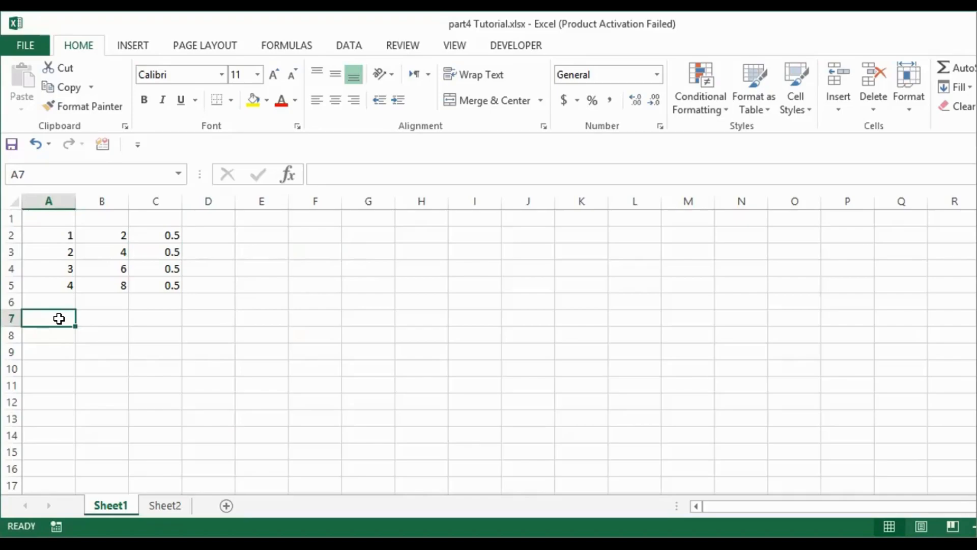
{"action": "left_click", "coordinate": [212, 303]}
{"action": "left_click", "coordinate": [210, 256]}
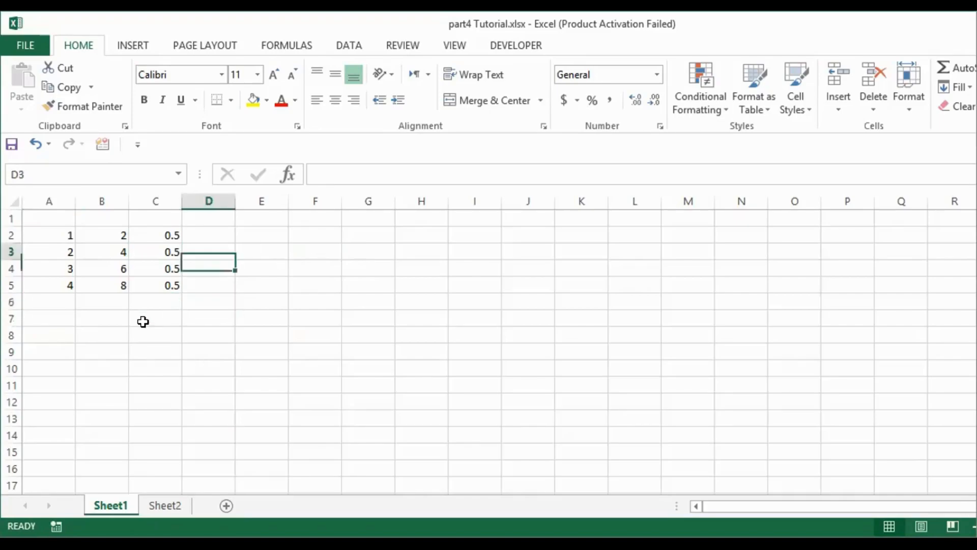
{"action": "left_click", "coordinate": [34, 350]}
{"action": "left_click_drag", "start_coordinate": [56, 231], "coordinate": [62, 283]}
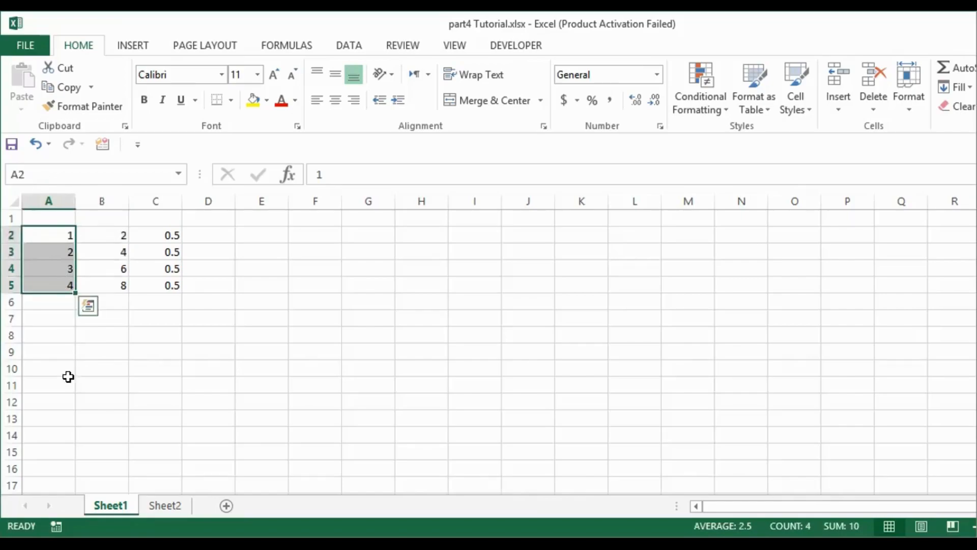
Enter the formula =A2+A3+A3+A4+A5 in A7
{"action": "left_click", "coordinate": [28, 319]}
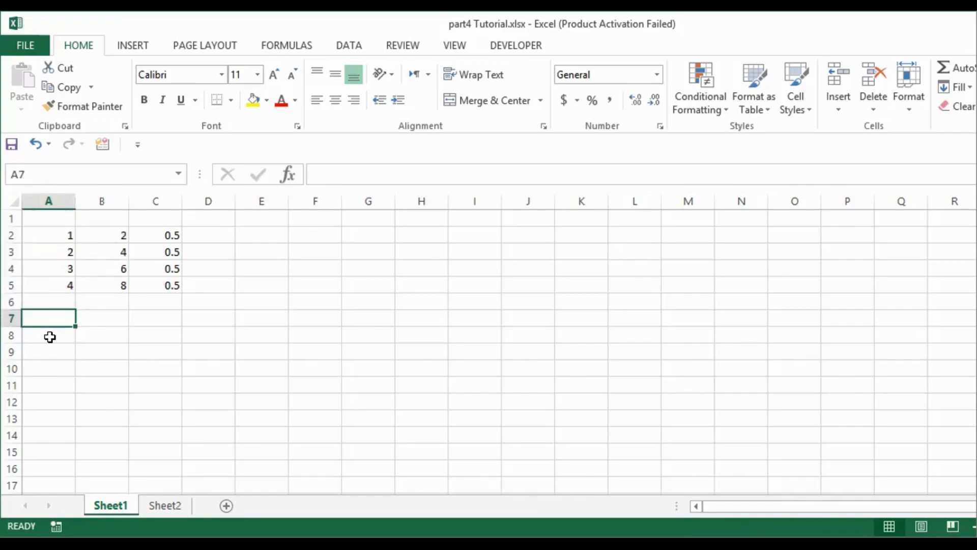
{"action": "type", "text": "="}
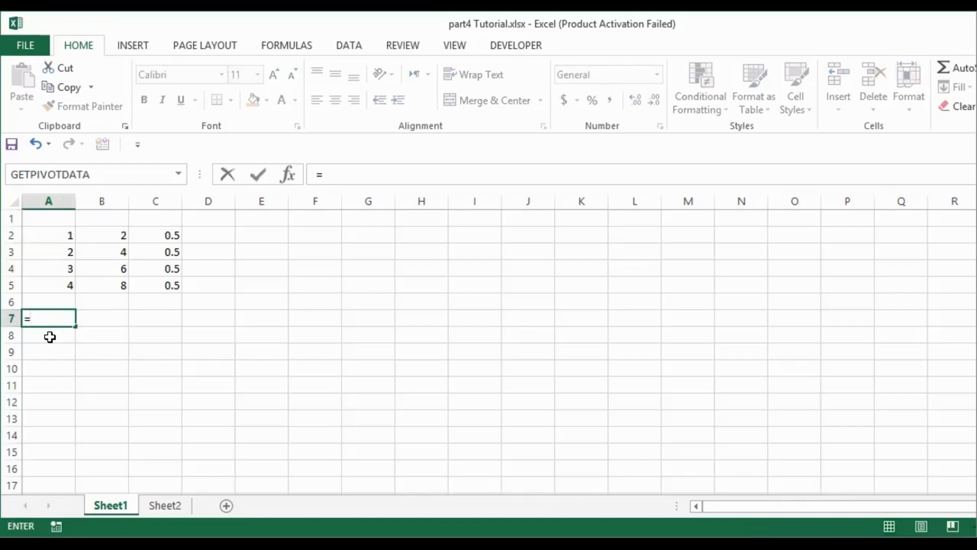
{"action": "type", "text": "a2+"}
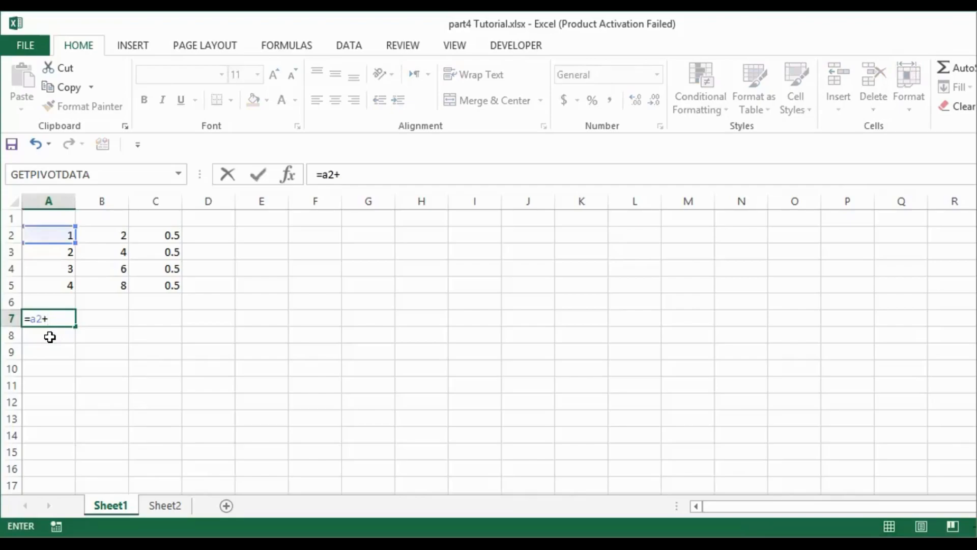
{"action": "type", "text": "a3+"}
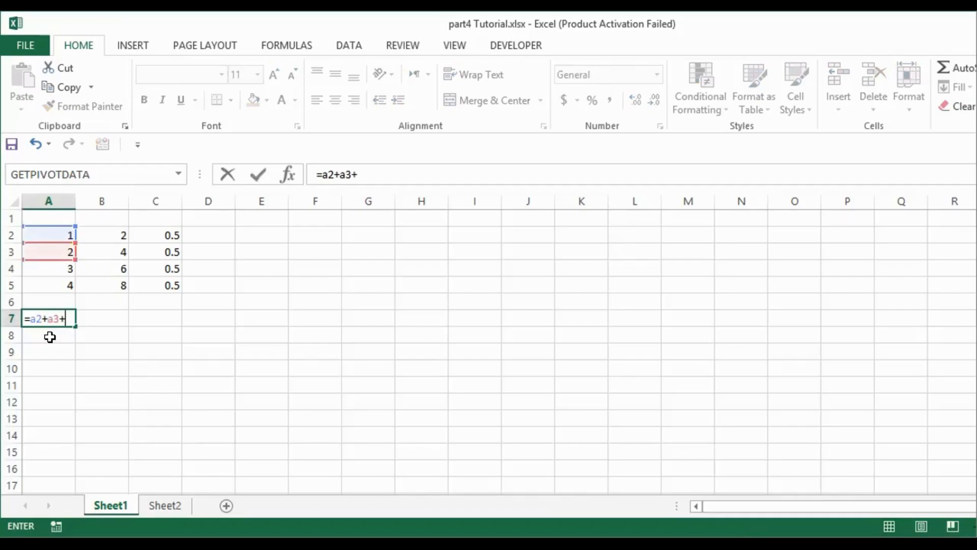
{"action": "type", "text": "a3+"}
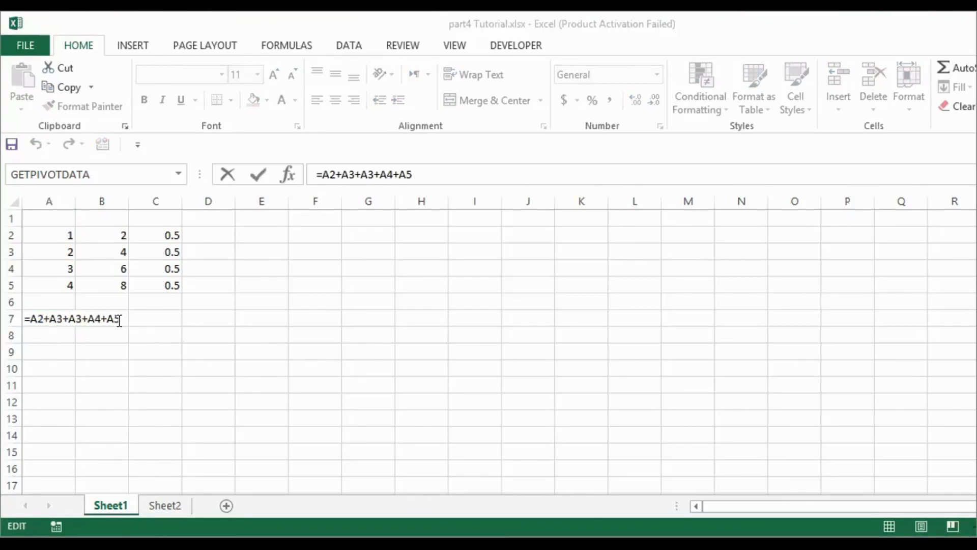
{"action": "left_click", "coordinate": [41, 336]}
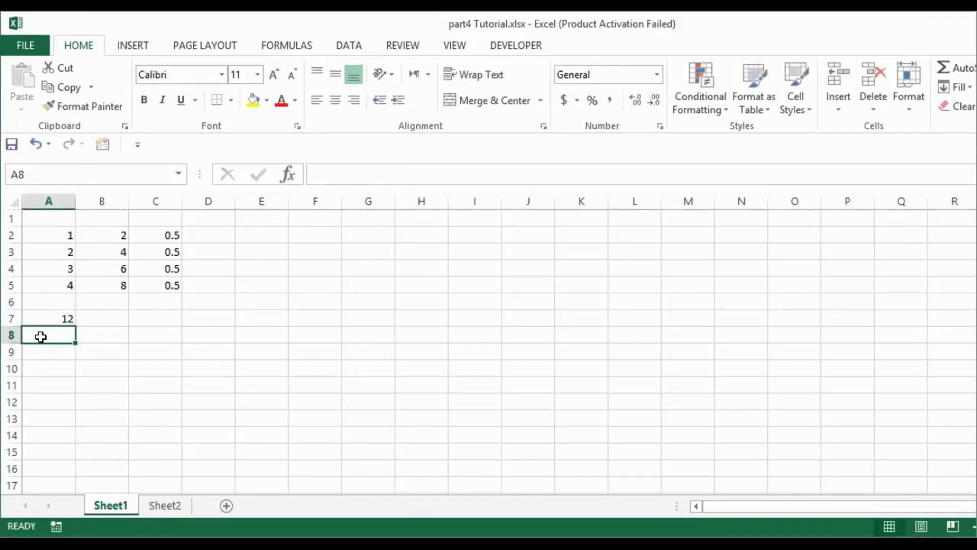
Insert the SUM function in A8 through the Insert Function dialog, accepting A7 as its argument
{"action": "type", "text": "="}
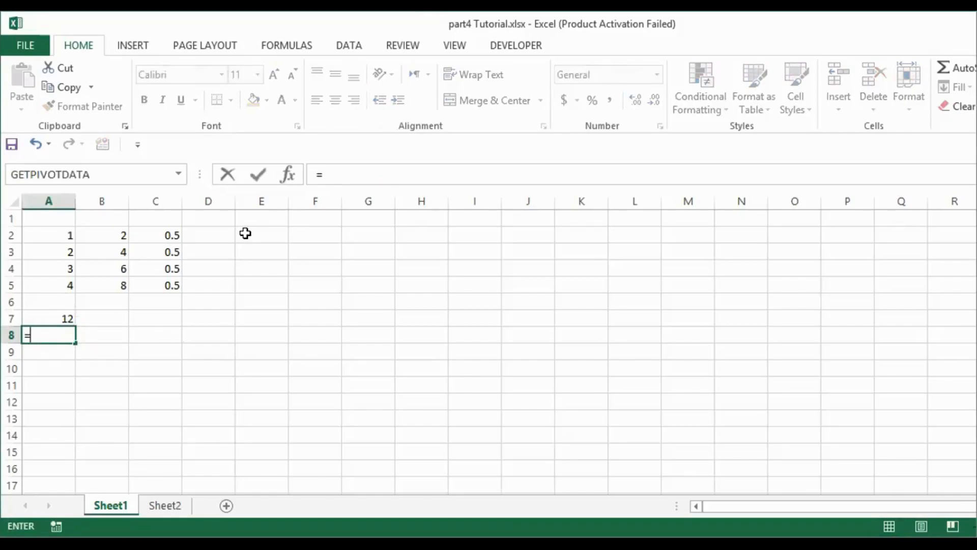
{"action": "left_click", "coordinate": [288, 173]}
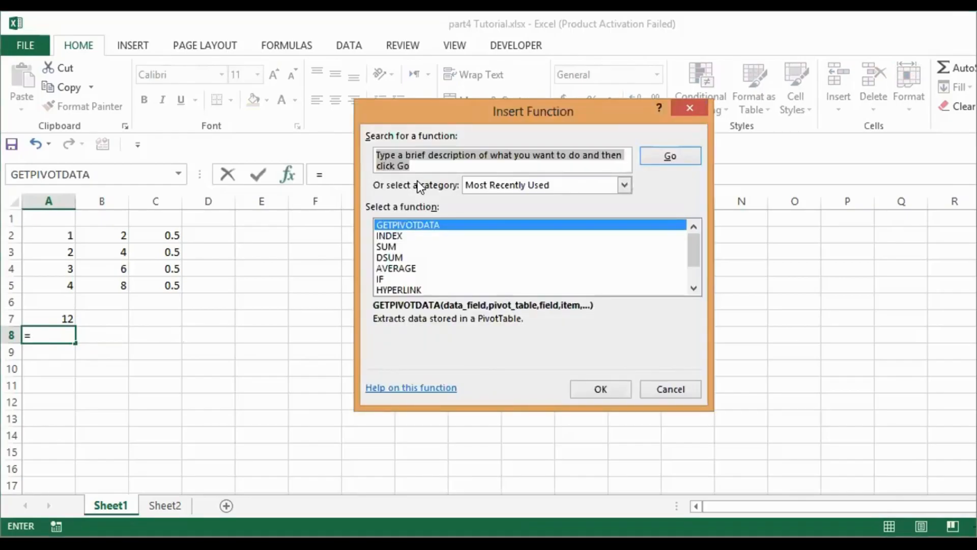
{"action": "left_click", "coordinate": [380, 245]}
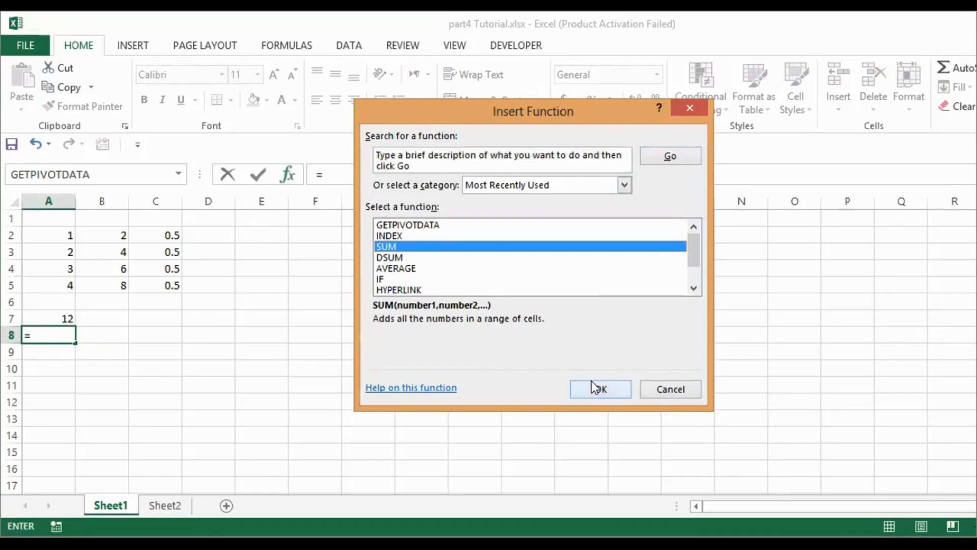
{"action": "key", "text": "Return"}
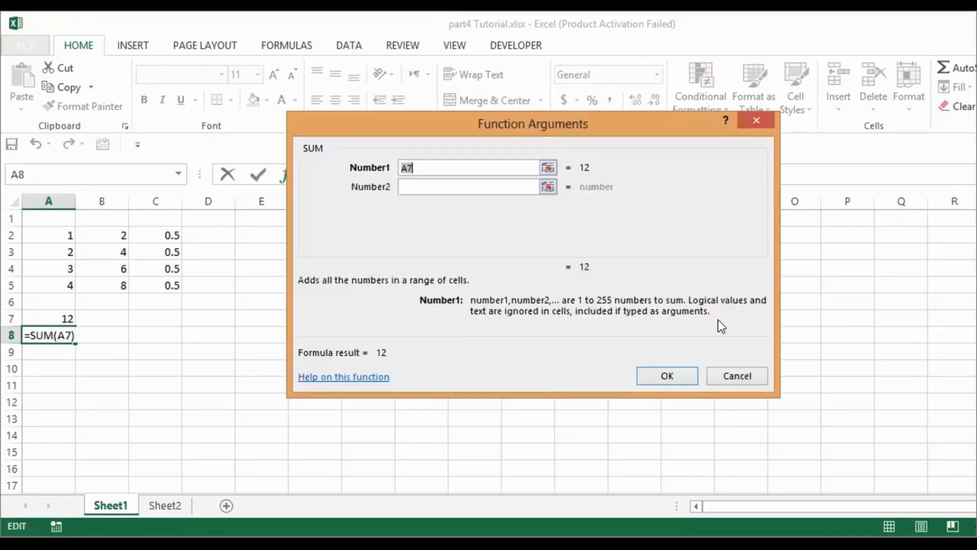
{"action": "left_click", "coordinate": [661, 376]}
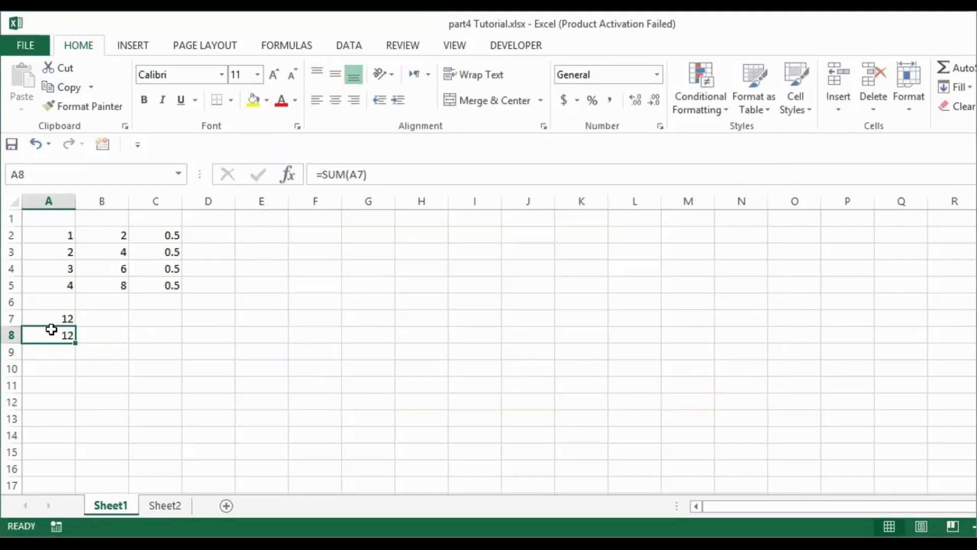
Change A8's SUM argument to the range A2:A5
{"action": "double_click", "coordinate": [62, 334]}
{"action": "left_click", "coordinate": [62, 334]}
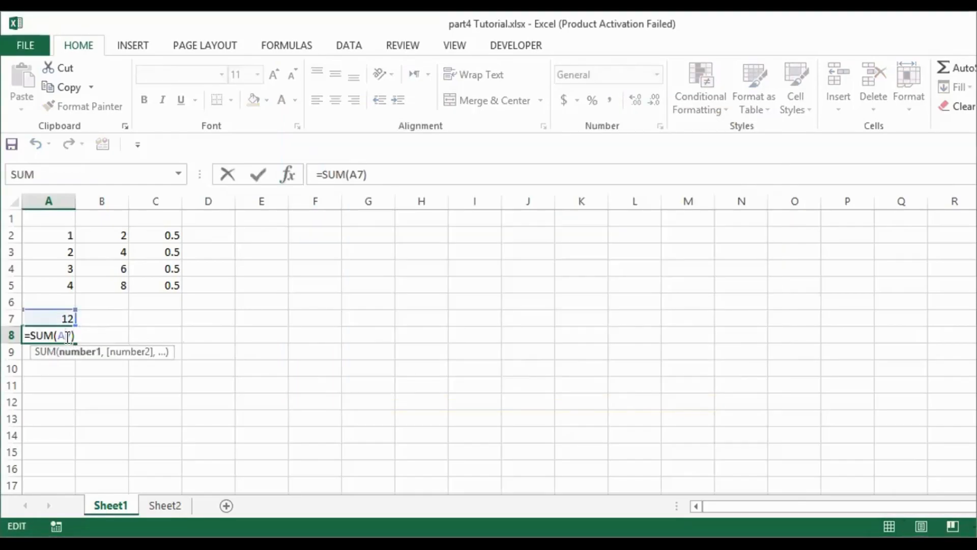
{"action": "key", "text": "BackSpace"}
{"action": "key", "text": "Delete"}
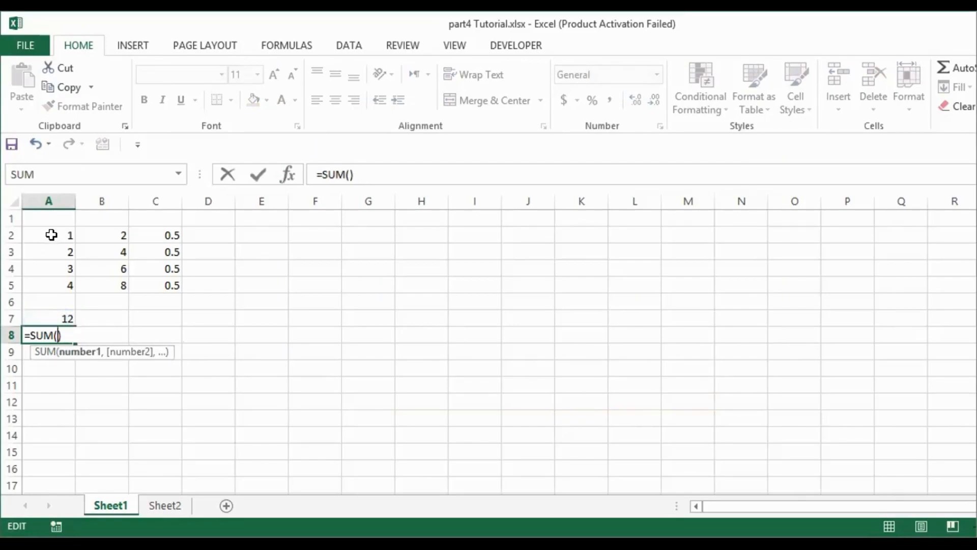
{"action": "left_click_drag", "start_coordinate": [51, 235], "coordinate": [64, 290]}
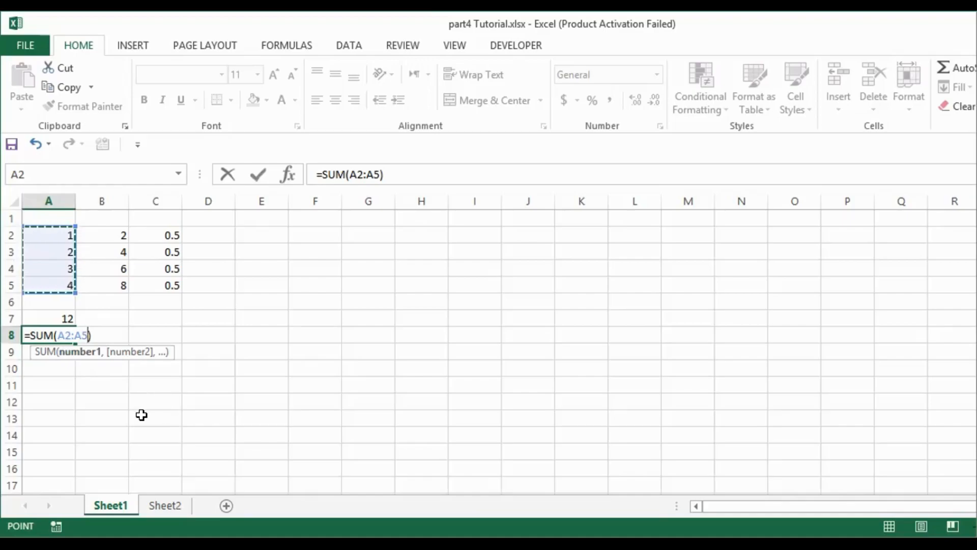
{"action": "key", "text": "Return"}
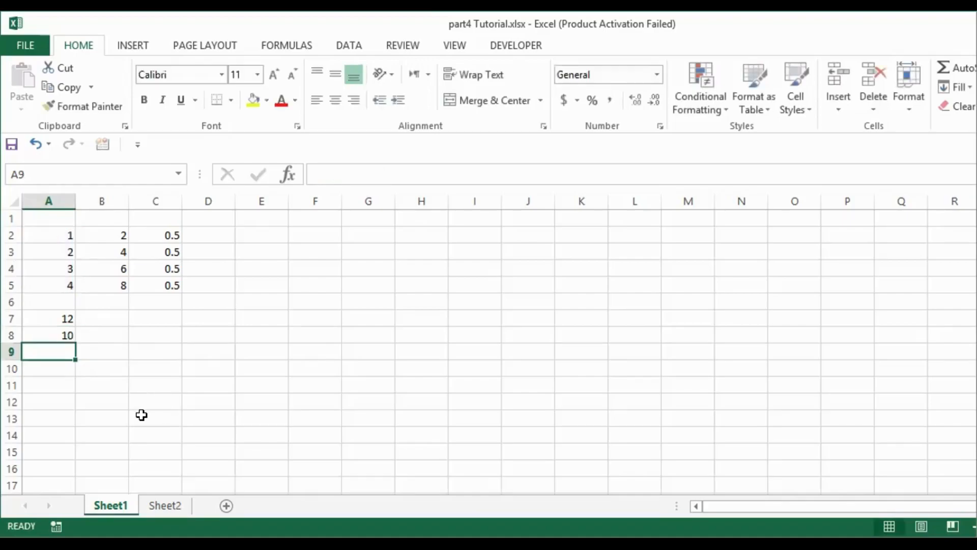
Edit A7's formula to =A2+A3+A4+A5 by deleting the duplicate +A3 term
{"action": "left_click", "coordinate": [38, 335]}
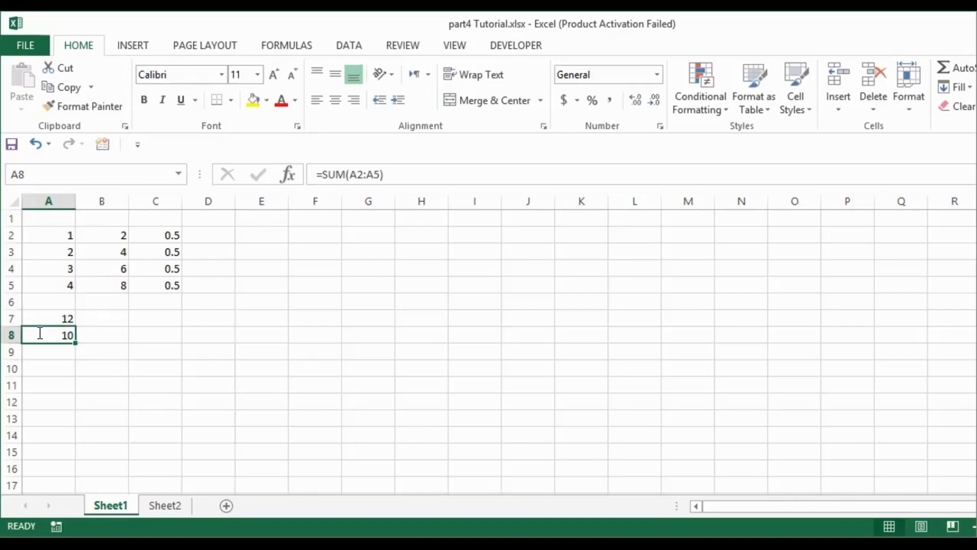
{"action": "double_click", "coordinate": [39, 333]}
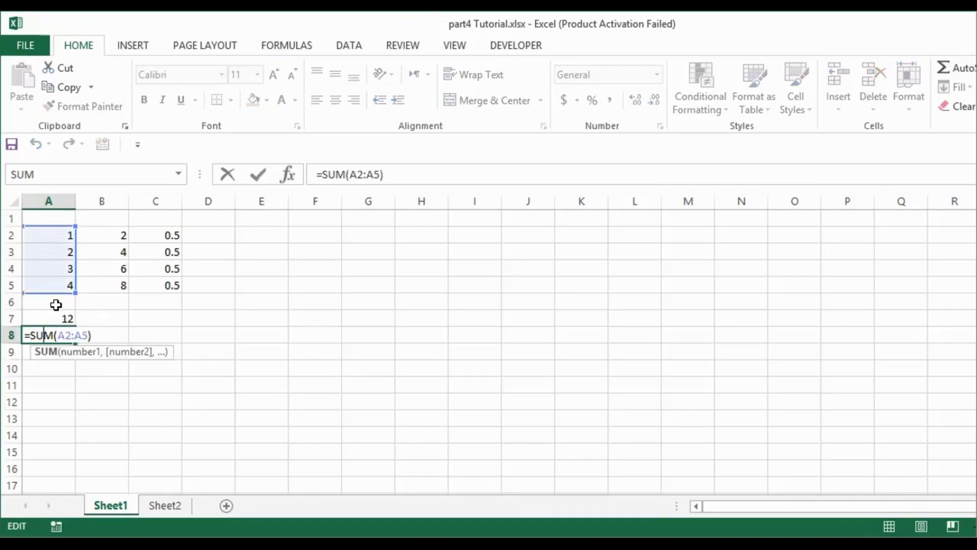
{"action": "left_click", "coordinate": [39, 319]}
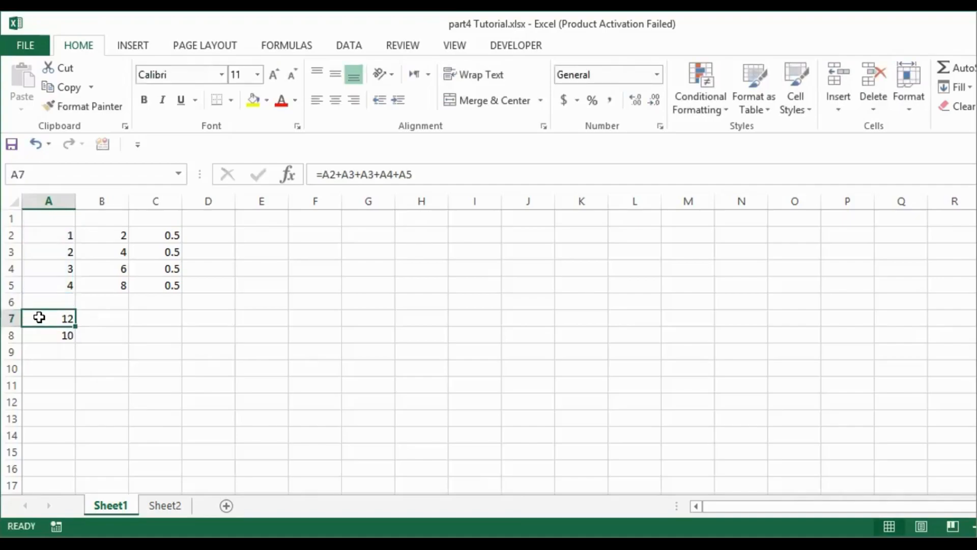
{"action": "double_click", "coordinate": [39, 318]}
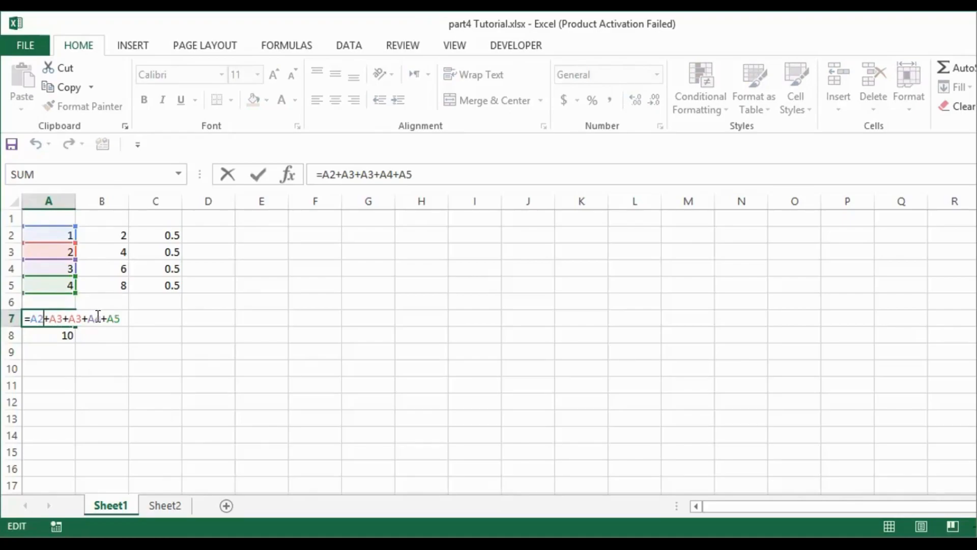
{"action": "left_click", "coordinate": [81, 317]}
{"action": "key", "text": "BackSpace"}
{"action": "key", "text": "BackSpace"}
{"action": "key", "text": "BackSpace"}
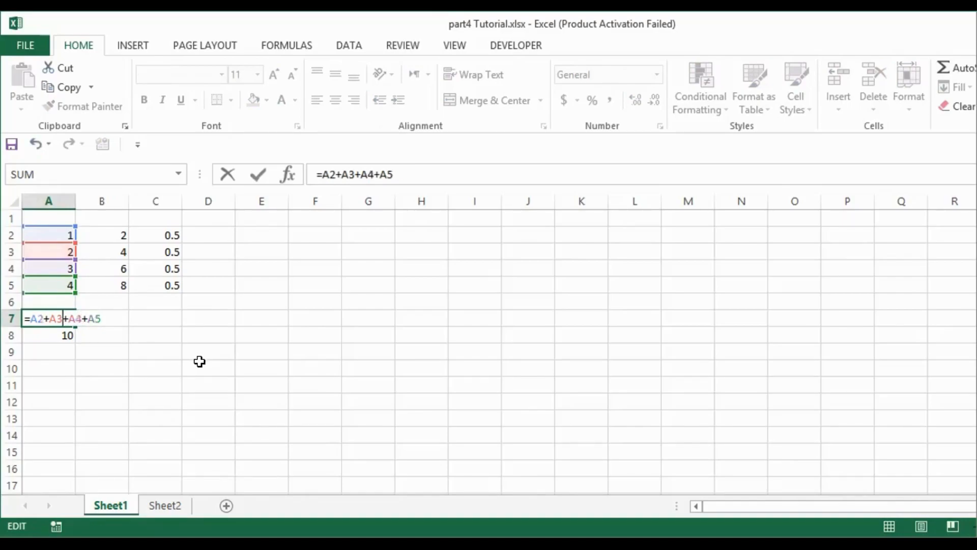
{"action": "key", "text": "Return"}
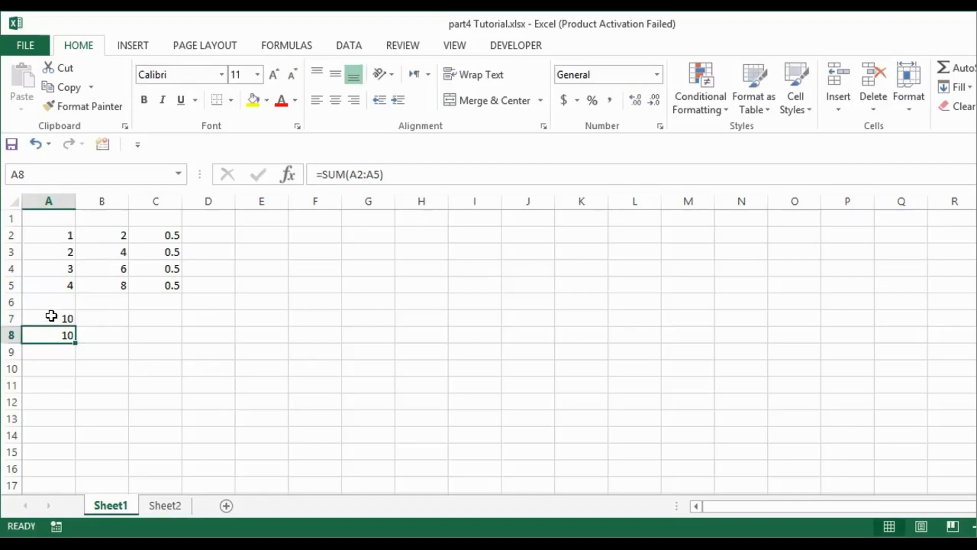
{"action": "left_click", "coordinate": [137, 352]}
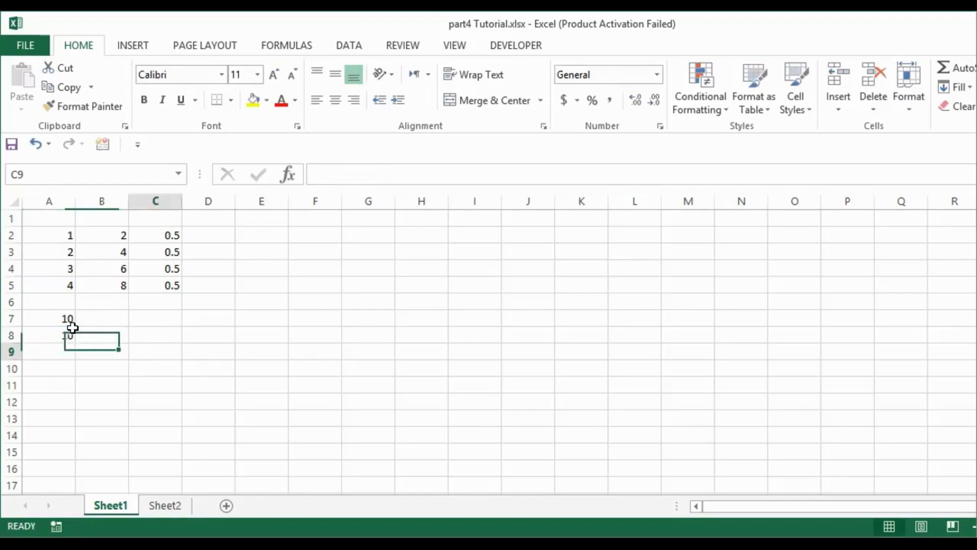
{"action": "left_click", "coordinate": [154, 305]}
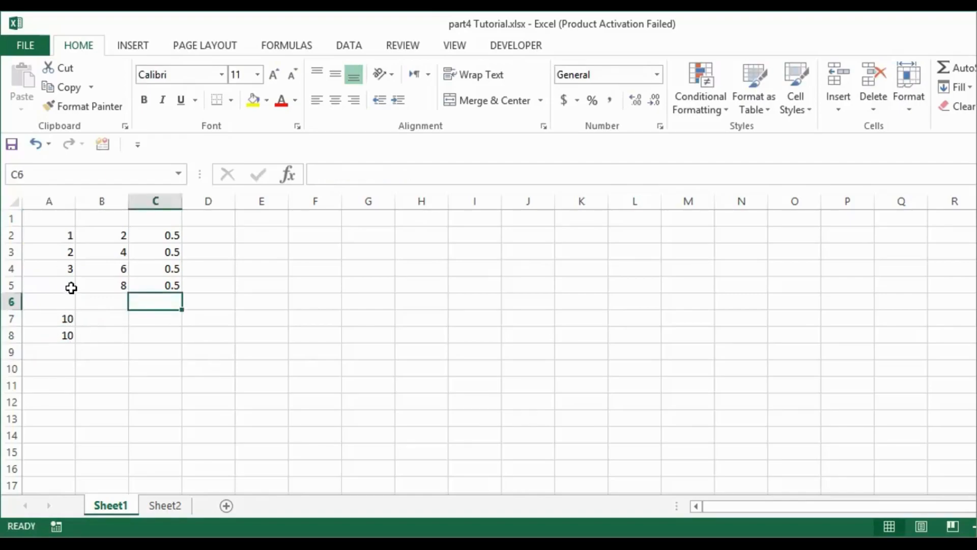
{"action": "left_click", "coordinate": [61, 235]}
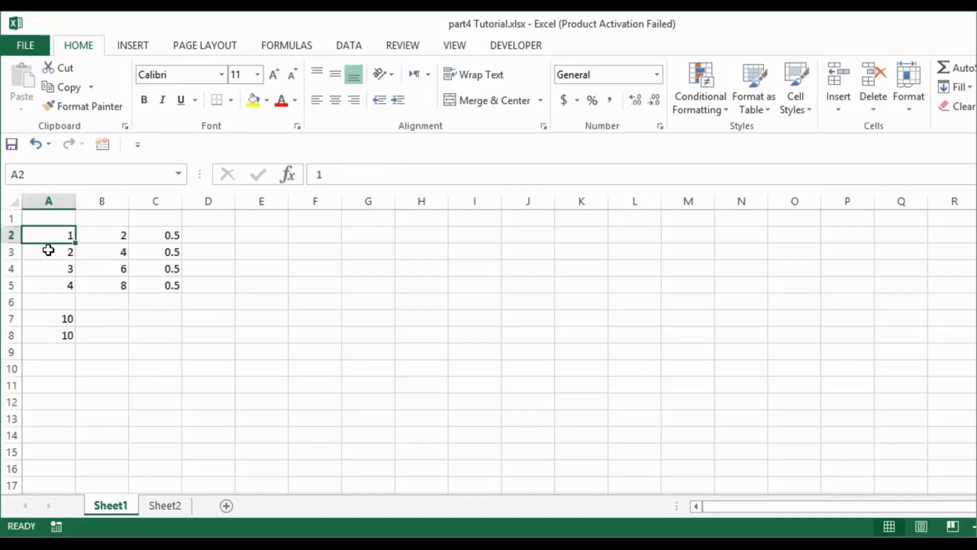
{"action": "left_click", "coordinate": [102, 350]}
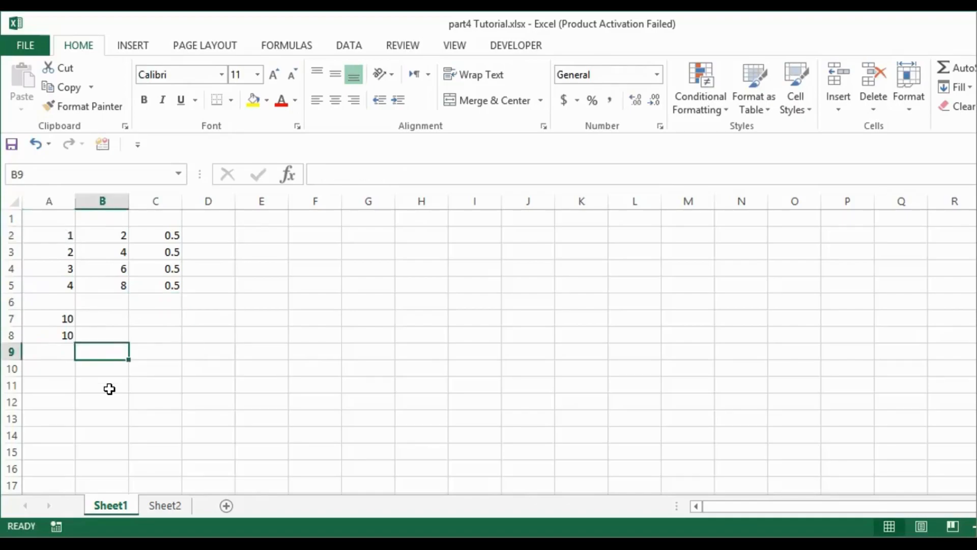
{"action": "type", "text": "="}
{"action": "left_click", "coordinate": [54, 353]}
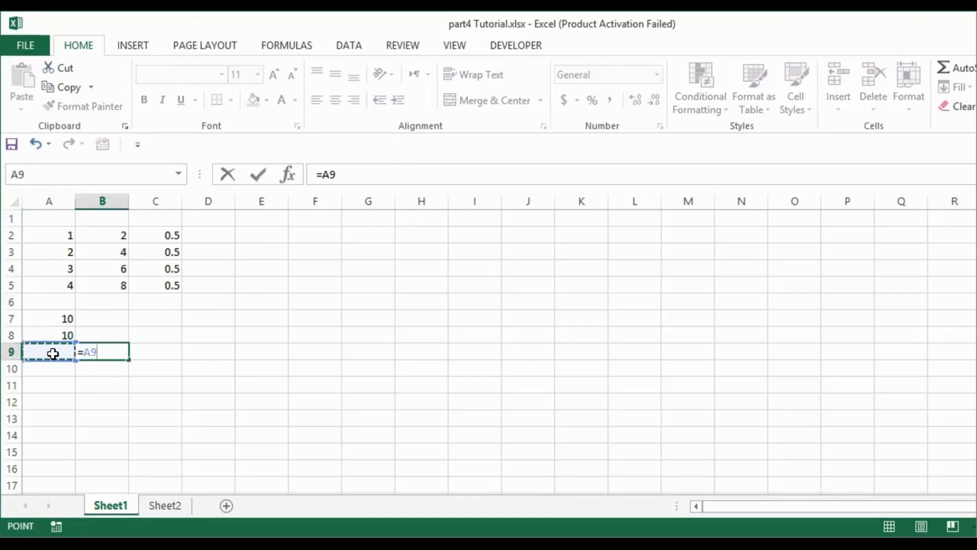
{"action": "key", "text": "BackSpace"}
{"action": "key", "text": "BackSpace"}
{"action": "key", "text": "BackSpace"}
Enter the label avg in A9
{"action": "left_click", "coordinate": [51, 355]}
{"action": "type", "text": "averg="}
{"action": "key", "text": "BackSpace"}
{"action": "key", "text": "BackSpace"}
{"action": "key", "text": "BackSpace"}
{"action": "key", "text": "BackSpace"}
{"action": "type", "text": "g"}
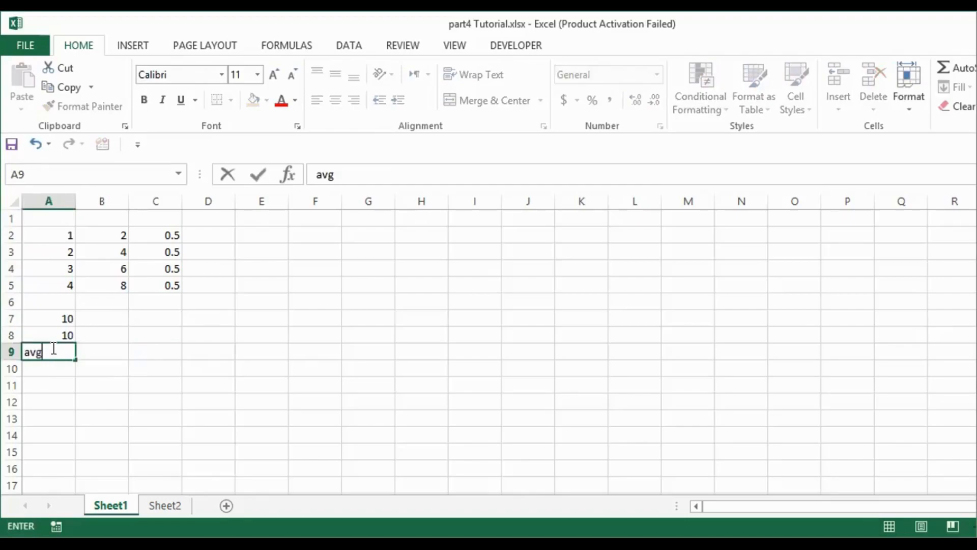
{"action": "key", "text": "Tab"}
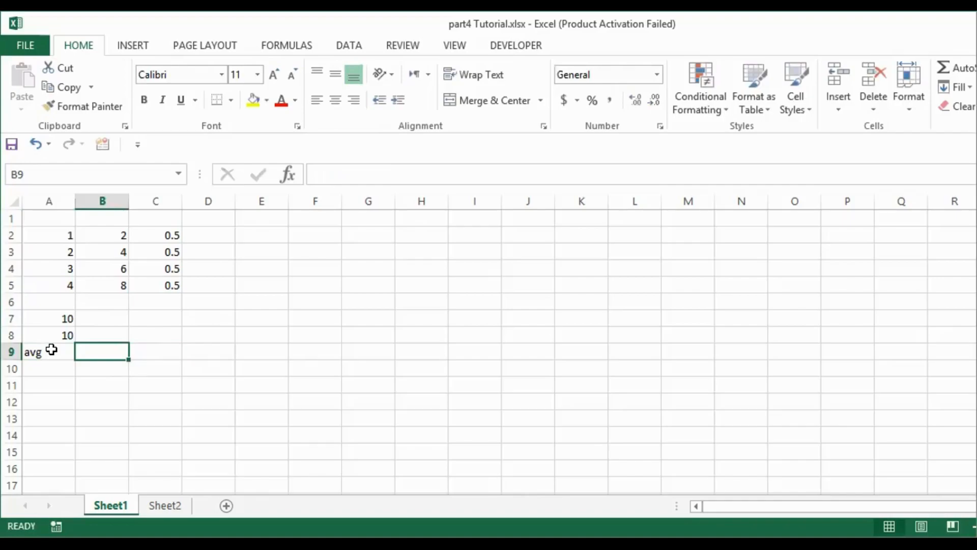
Enter the formula =AVERAGE(A2:A5) in B9, picking AVERAGE from the function suggestions and selecting A2:A5
{"action": "type", "text": "="}
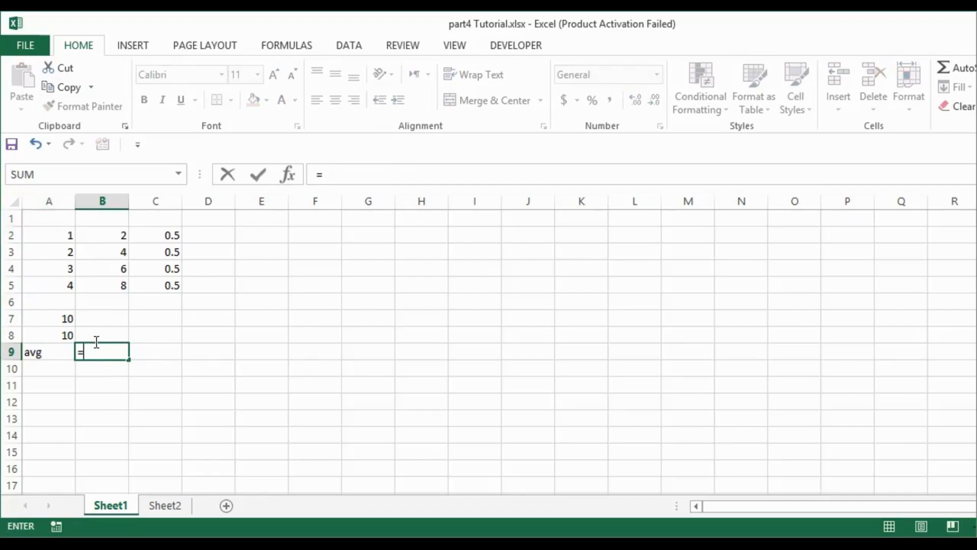
{"action": "type", "text": "av"}
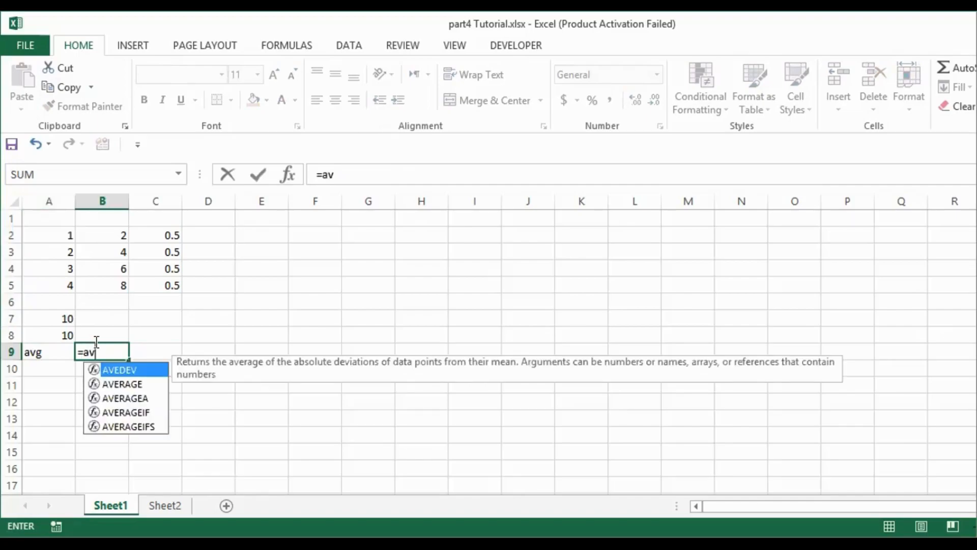
{"action": "left_click", "coordinate": [121, 383]}
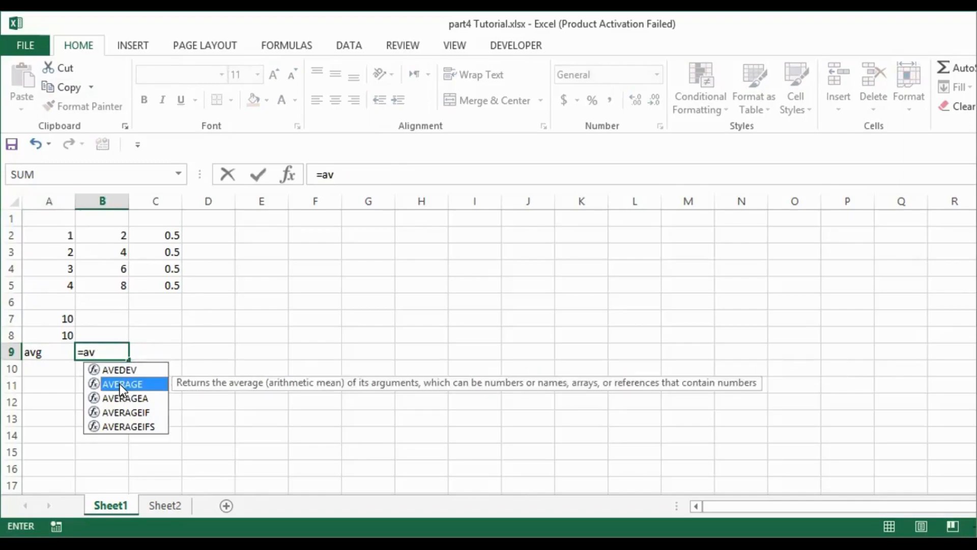
{"action": "double_click", "coordinate": [116, 383]}
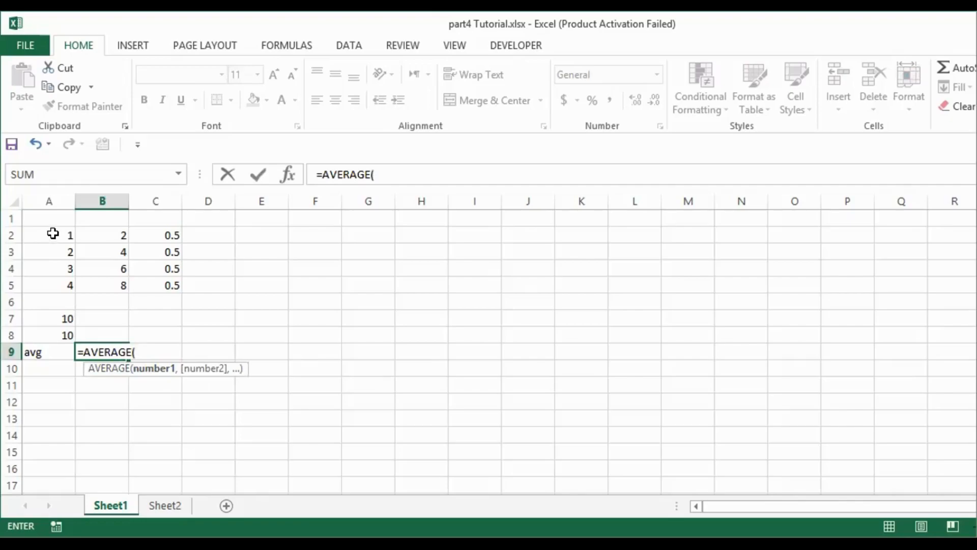
{"action": "left_click_drag", "start_coordinate": [53, 233], "coordinate": [62, 282]}
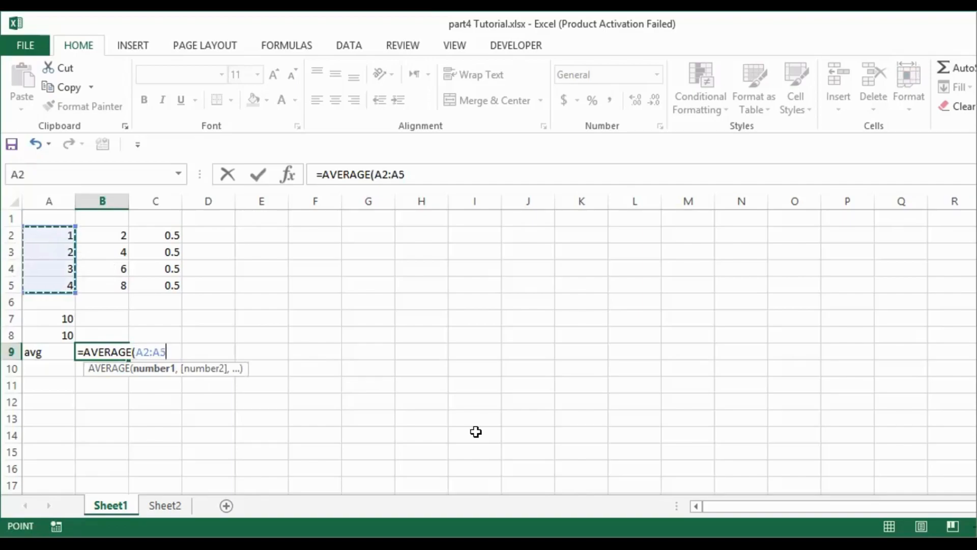
{"action": "type", "text": ")"}
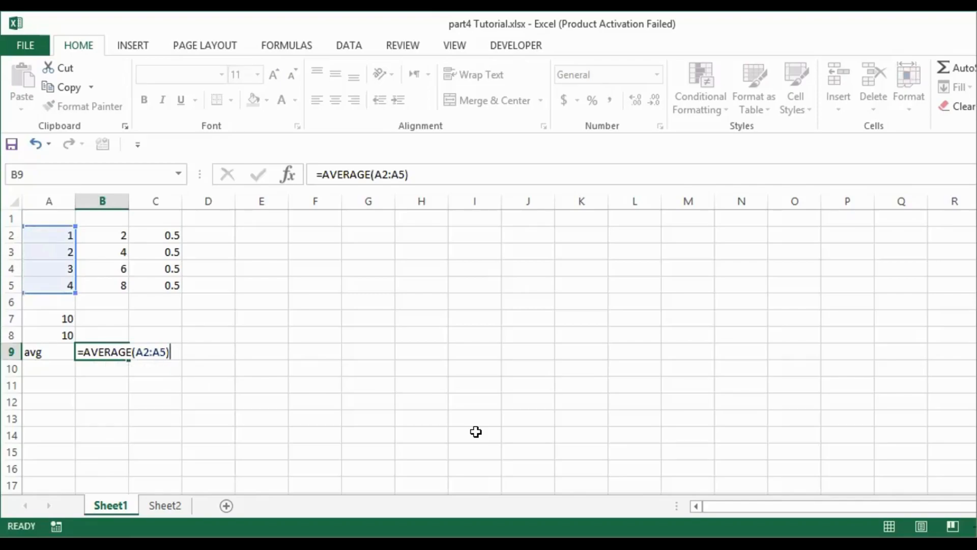
{"action": "key", "text": "Return"}
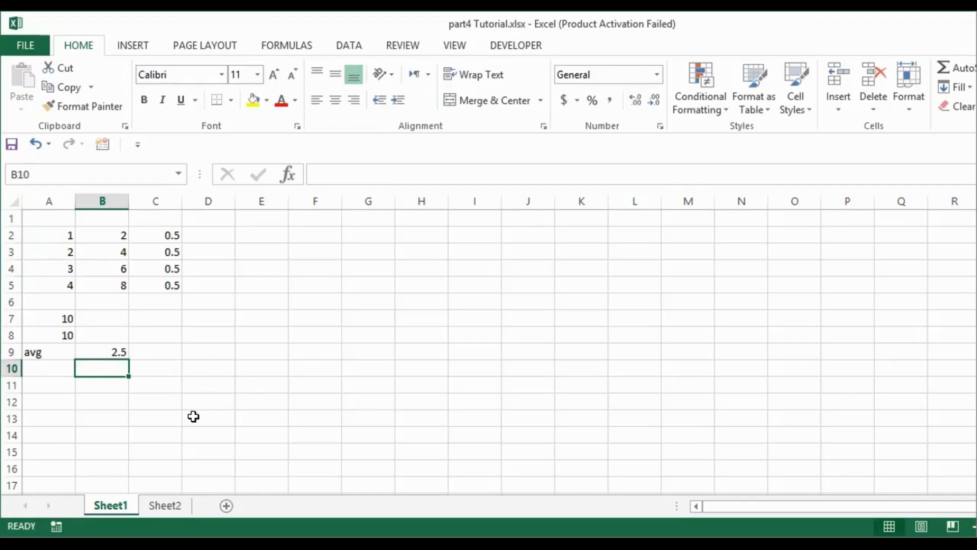
Open the Insert Function dialog from D9, browse its function categories including Date & Time, and close it
{"action": "left_click", "coordinate": [109, 418]}
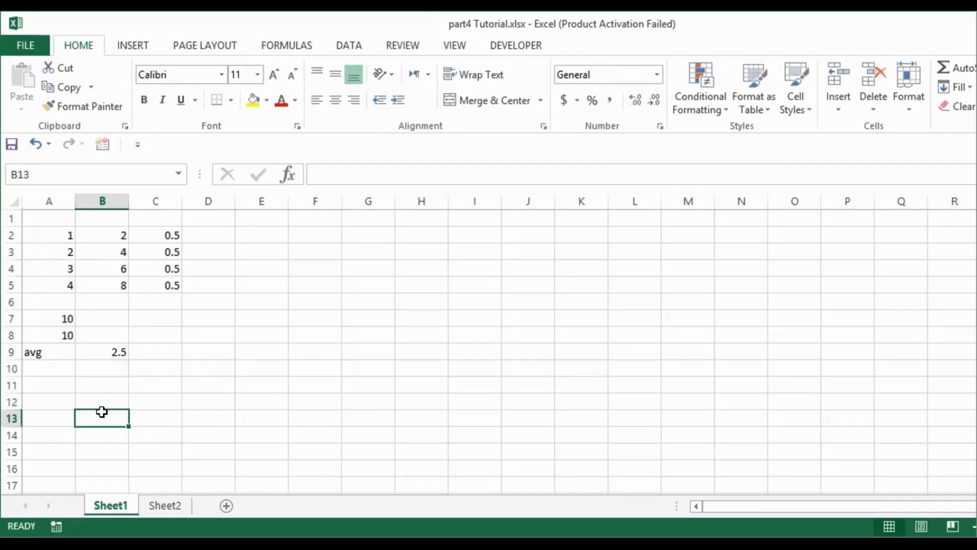
{"action": "left_click", "coordinate": [198, 352]}
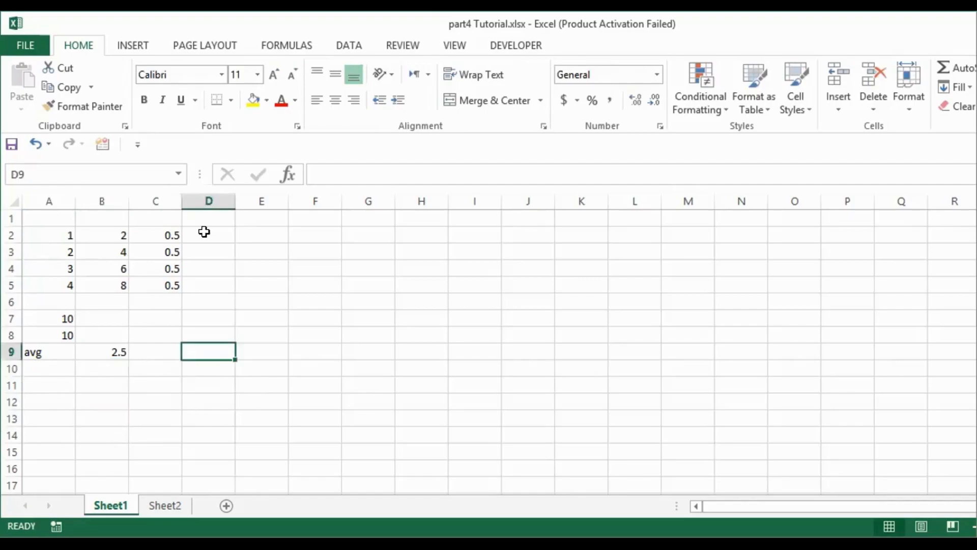
{"action": "left_click", "coordinate": [287, 174]}
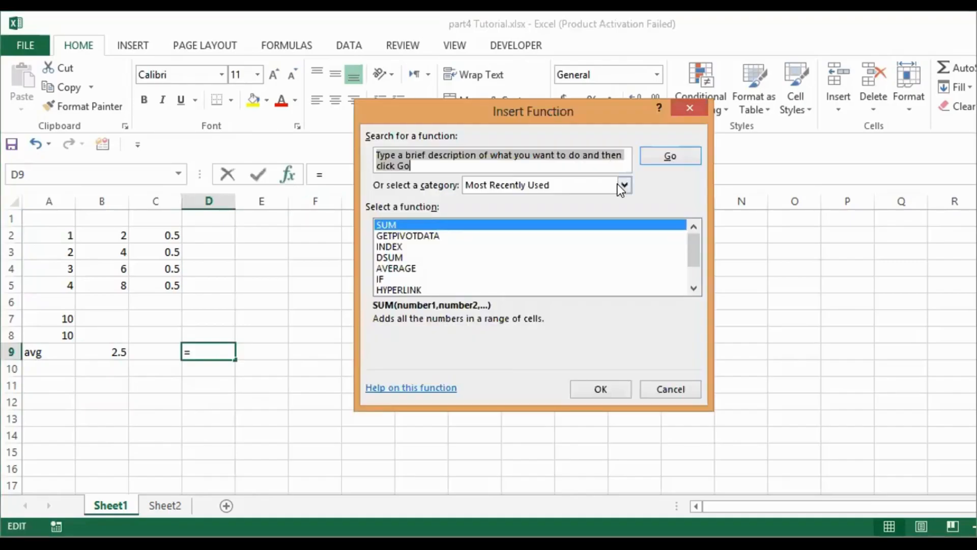
{"action": "left_click", "coordinate": [623, 185]}
{"action": "scroll", "coordinate": [567, 261], "scroll_direction": "down", "scroll_amount": 1}
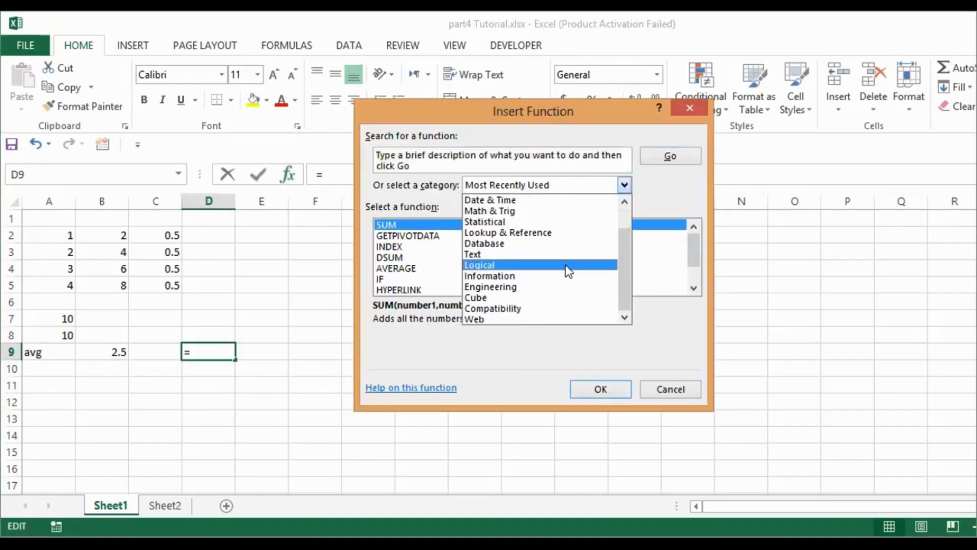
{"action": "left_click", "coordinate": [590, 199]}
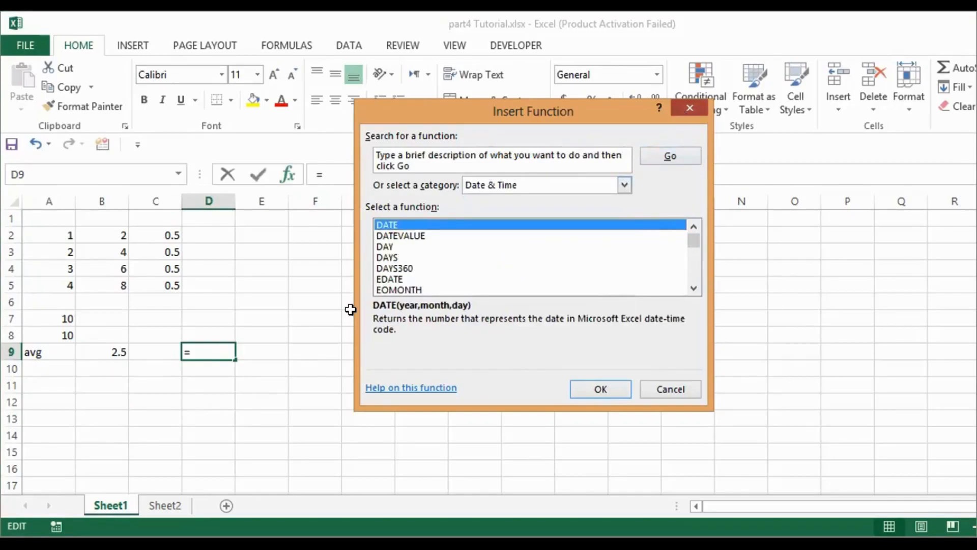
{"action": "key", "text": "Escape"}
{"action": "left_click", "coordinate": [474, 312]}
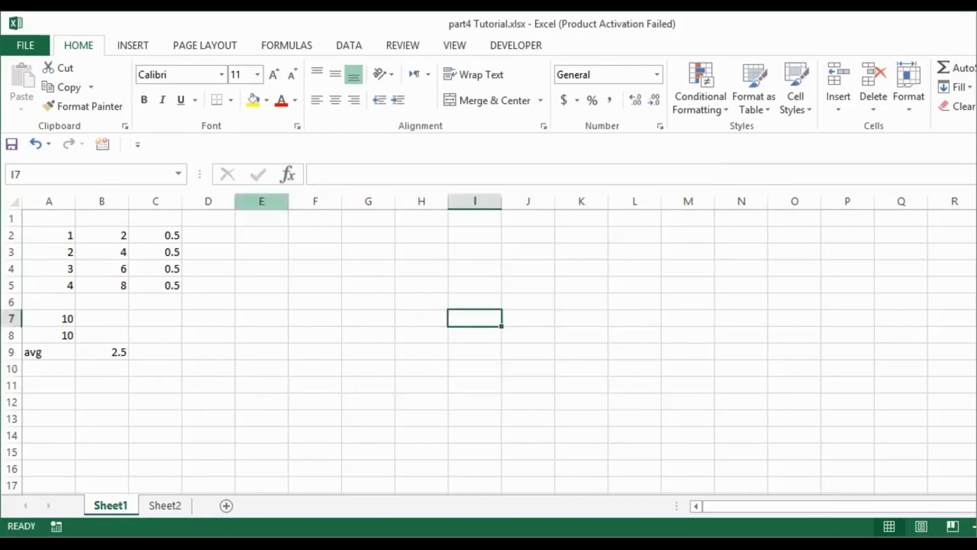